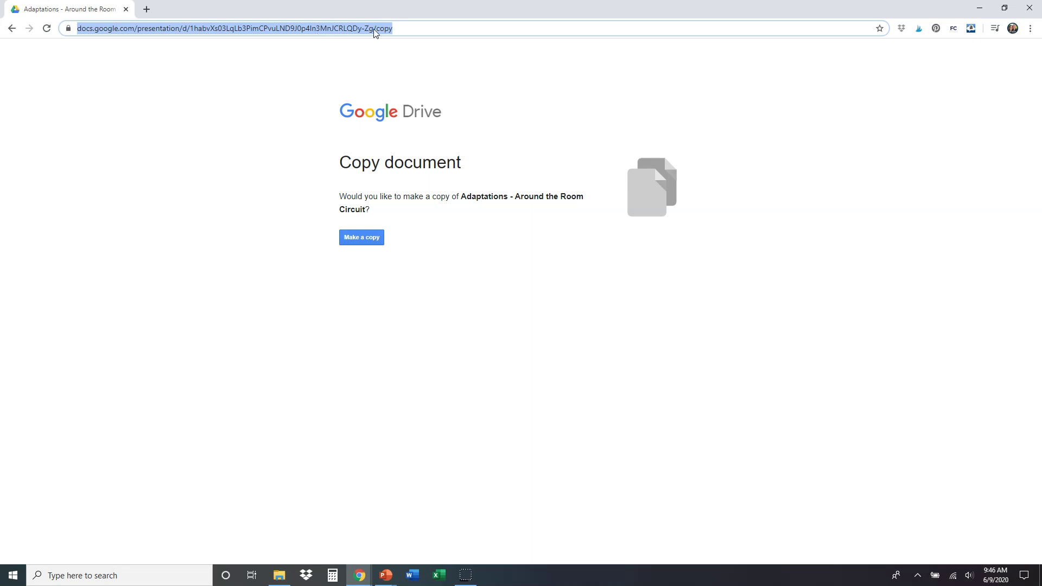
- Generate a shortened bit.ly link for the presentation's copy URL and return to the Adaptations - Around the Room Circuit presentation
{"action": "left_click", "coordinate": [972, 31]}
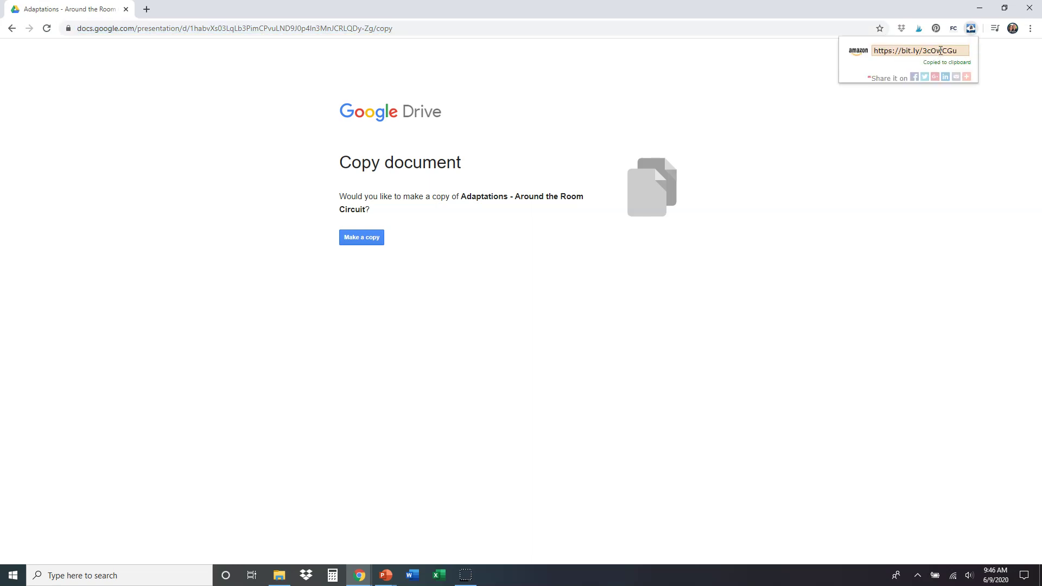
{"action": "left_click", "coordinate": [940, 50]}
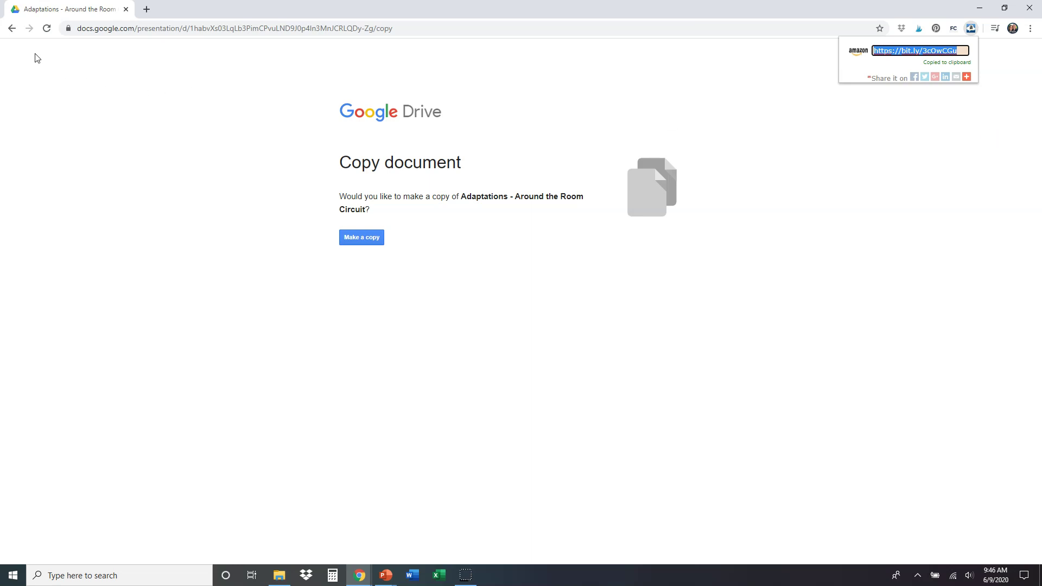
{"action": "key", "text": "ctrl+l"}
{"action": "left_click", "coordinate": [11, 30]}
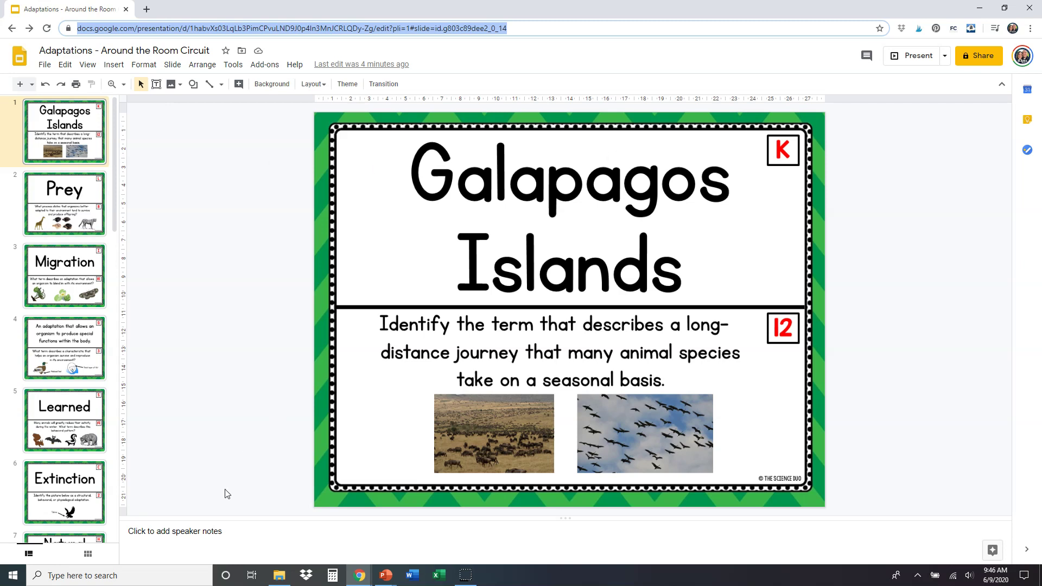
- Switch to the Google Slides and Form Link file in PowerPoint, follow slide 2's Google Form link, and make a copy of the form
{"action": "left_click", "coordinate": [386, 582]}
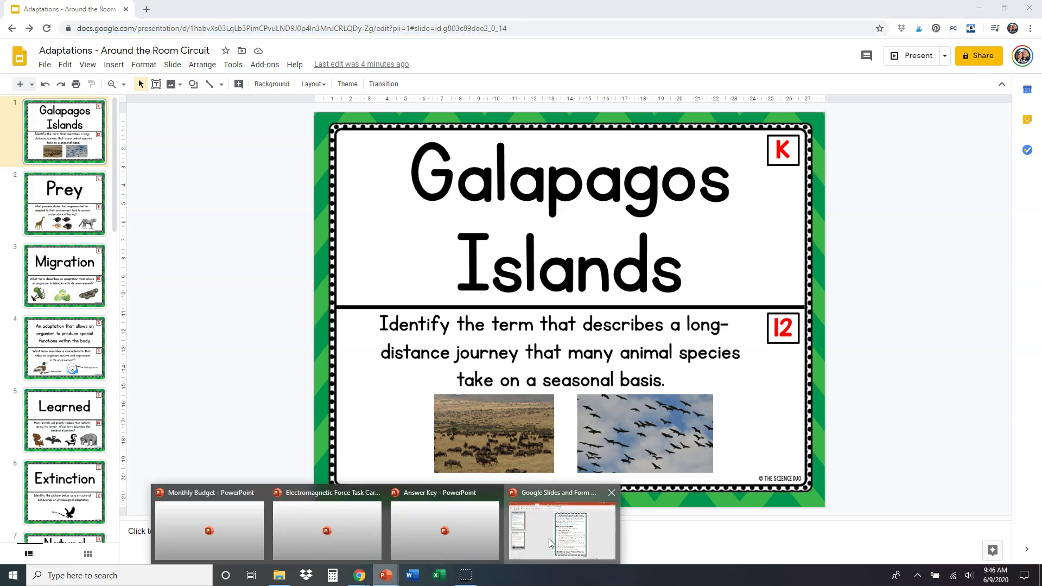
{"action": "left_click", "coordinate": [549, 530]}
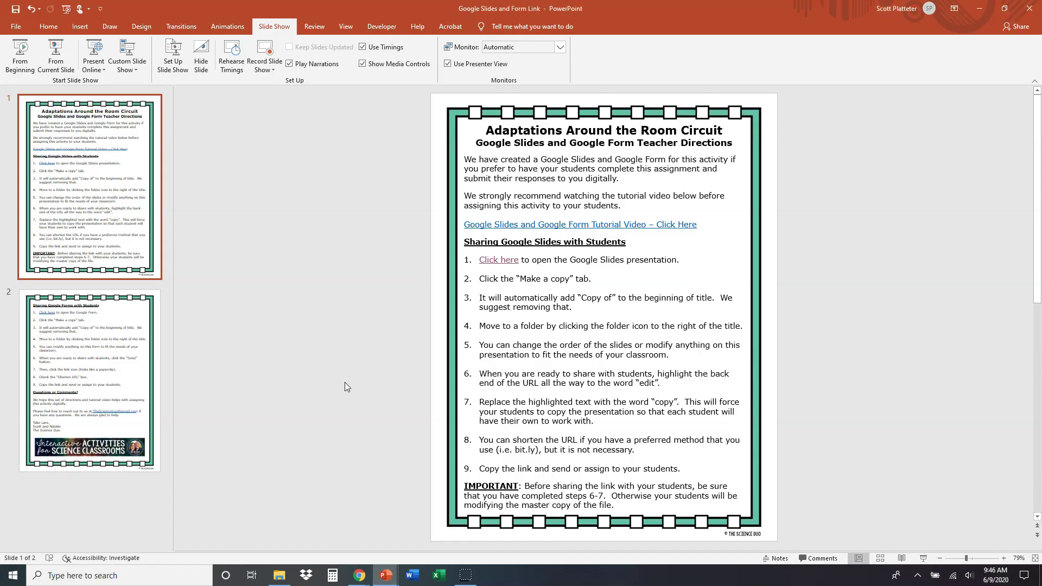
{"action": "left_click", "coordinate": [84, 369]}
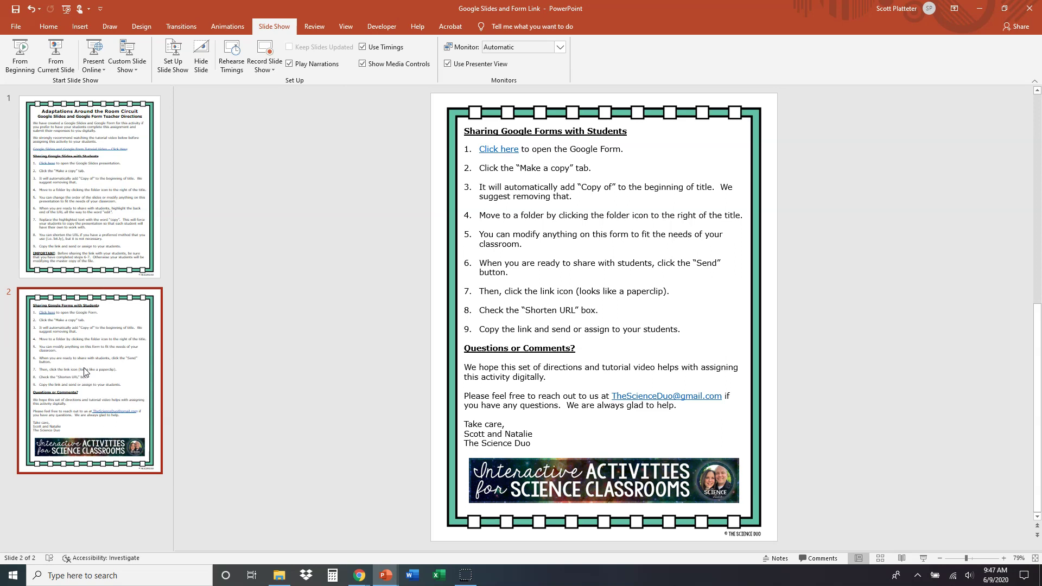
{"action": "left_click", "coordinate": [54, 209]}
{"action": "left_click", "coordinate": [136, 364]}
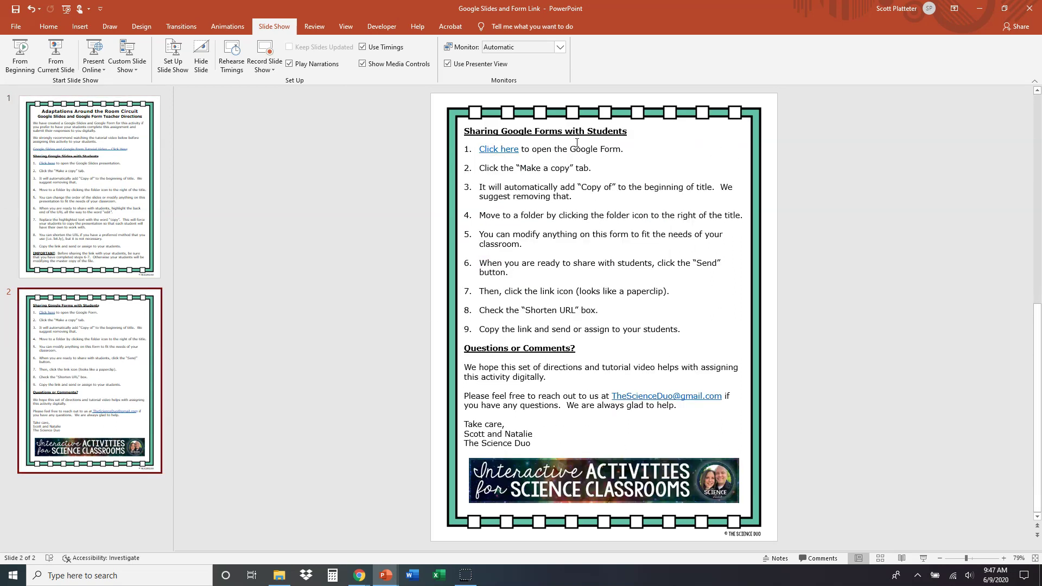
{"action": "left_click", "coordinate": [507, 151], "text": "ctrl"}
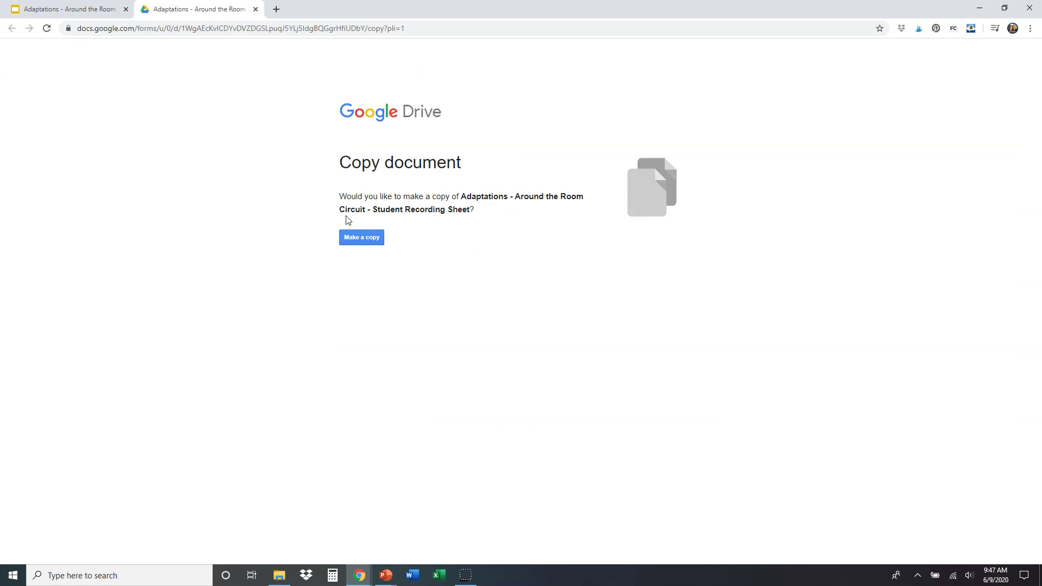
{"action": "left_click", "coordinate": [362, 240]}
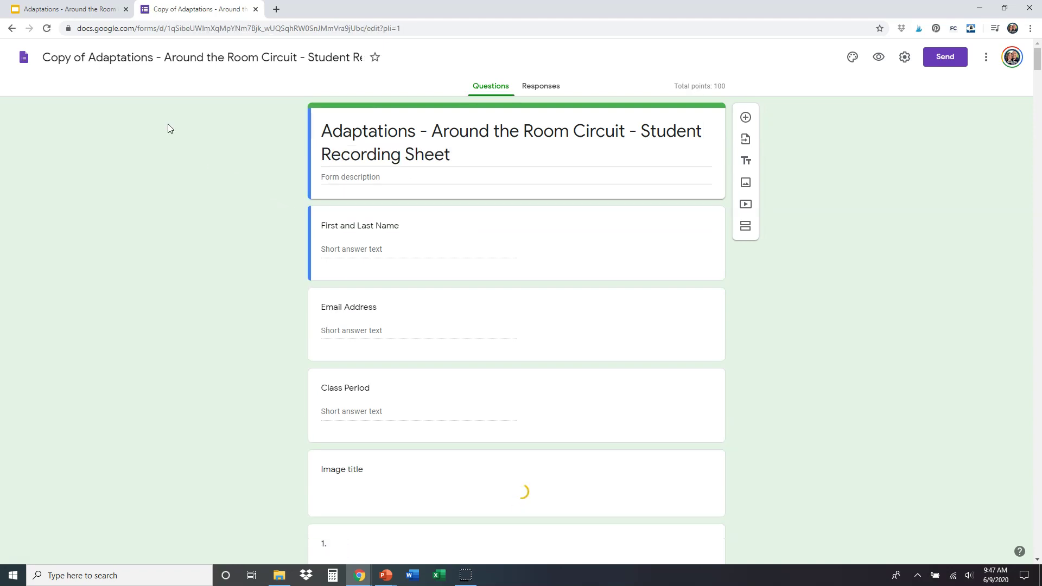
- Remove "Copy of" from the beginning of the copied form's file name
{"action": "left_click", "coordinate": [89, 58]}
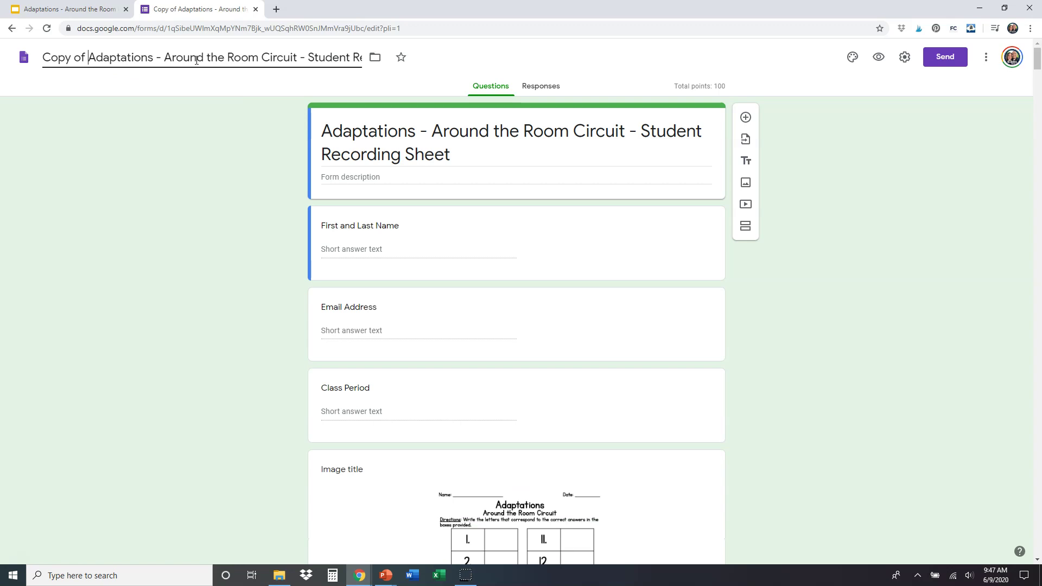
{"action": "key", "text": "BackSpace"}
{"action": "key", "text": "BackSpace"}
{"action": "key", "text": "BackSpace"}
{"action": "key", "text": "BackSpace"}
{"action": "key", "text": "BackSpace"}
{"action": "key", "text": "BackSpace"}
{"action": "key", "text": "BackSpace"}
{"action": "key", "text": "BackSpace"}
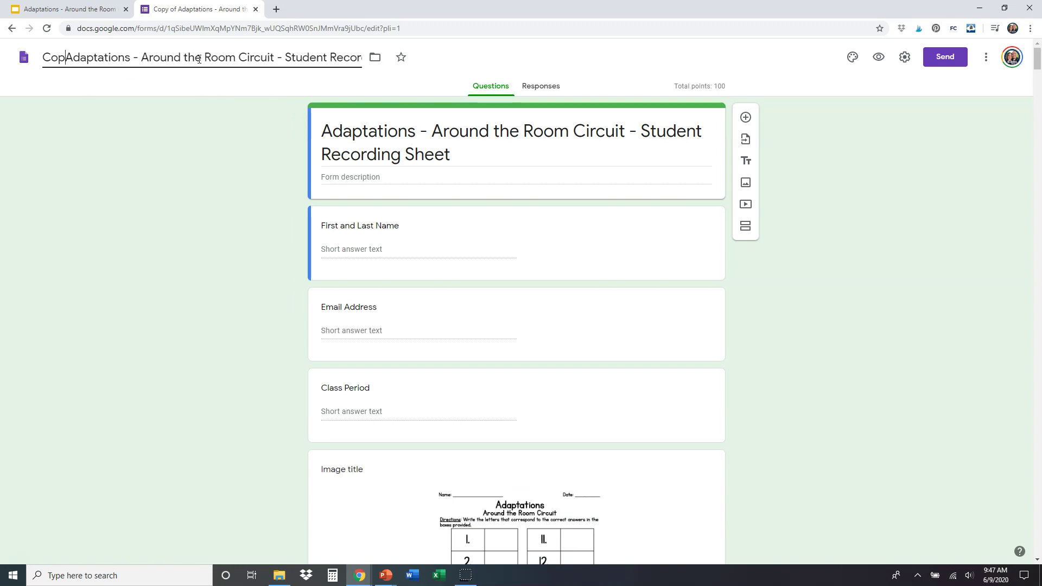
{"action": "left_click", "coordinate": [249, 143]}
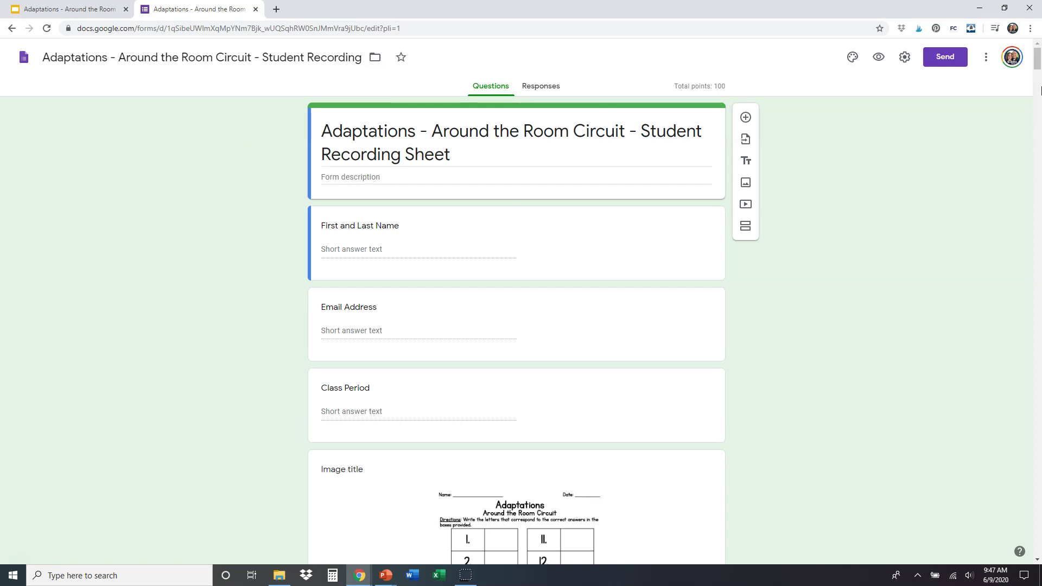
- Select question 1 of the form and try out its Required setting, leaving it switched off
{"action": "left_click_drag", "start_coordinate": [1037, 57], "coordinate": [1038, 76]}
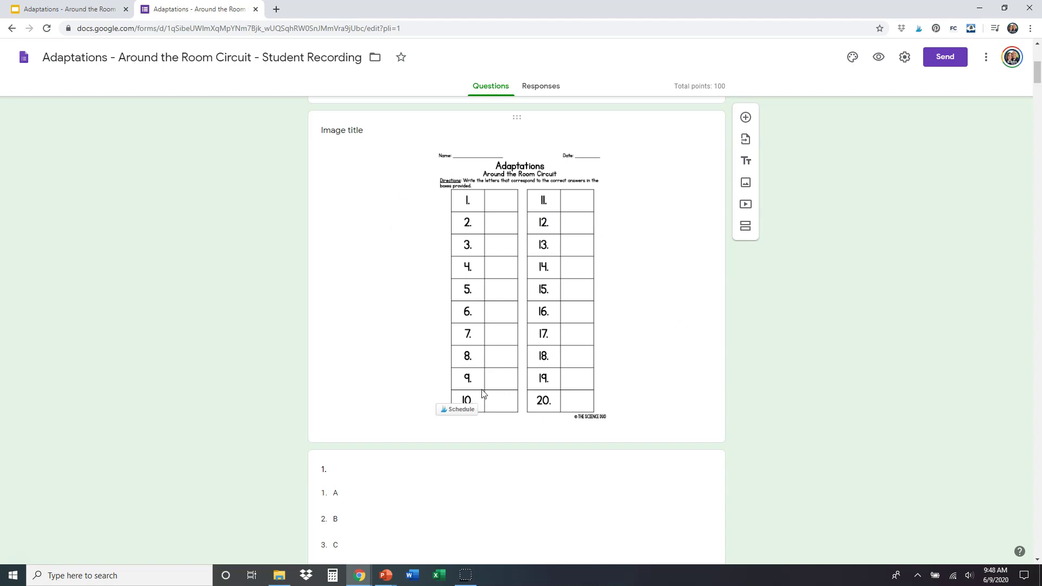
{"action": "left_click_drag", "start_coordinate": [1037, 84], "coordinate": [1038, 109]}
{"action": "left_click", "coordinate": [563, 163]}
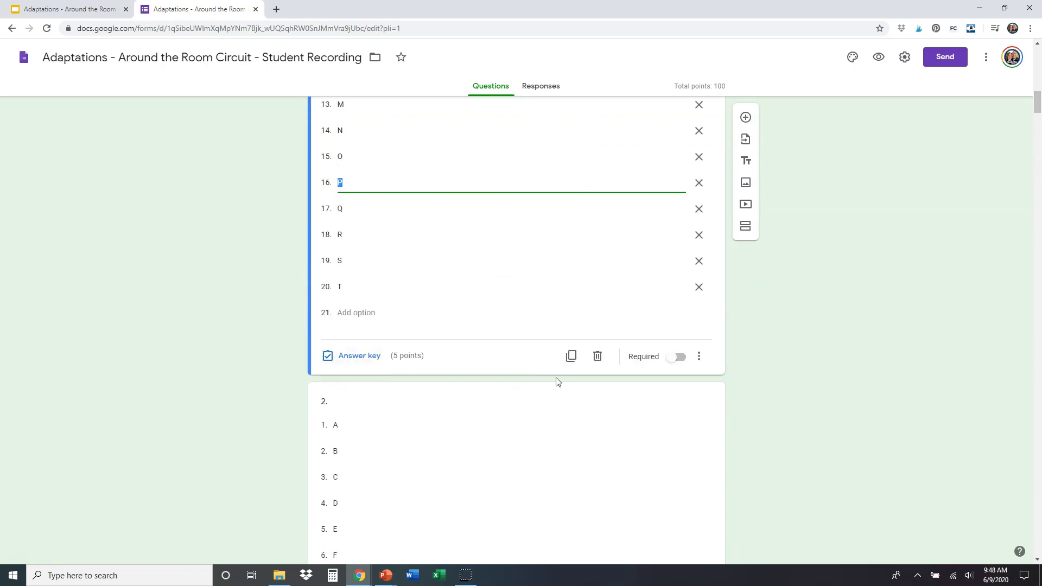
{"action": "left_click", "coordinate": [678, 357]}
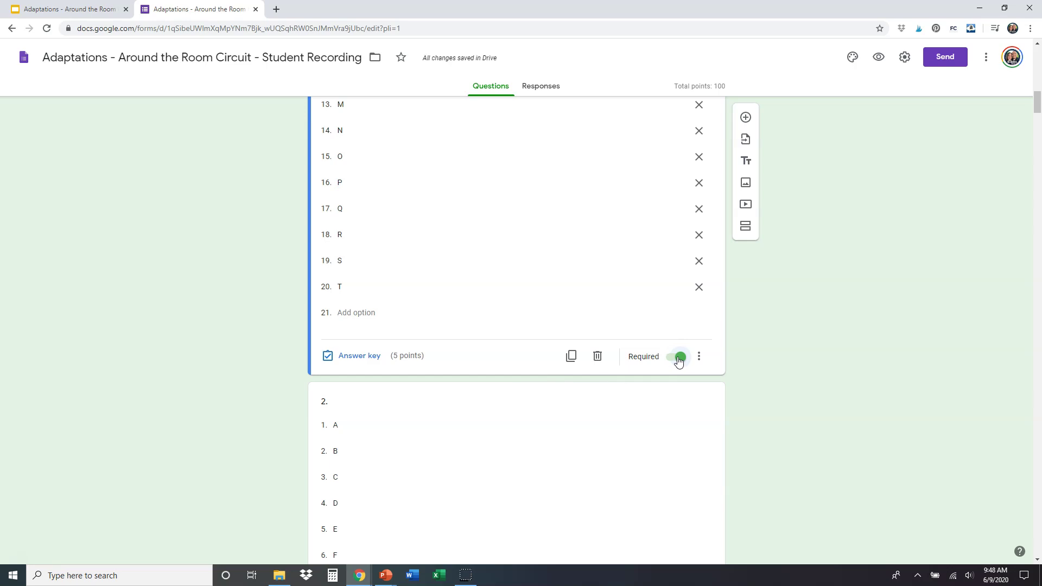
{"action": "left_click", "coordinate": [678, 357]}
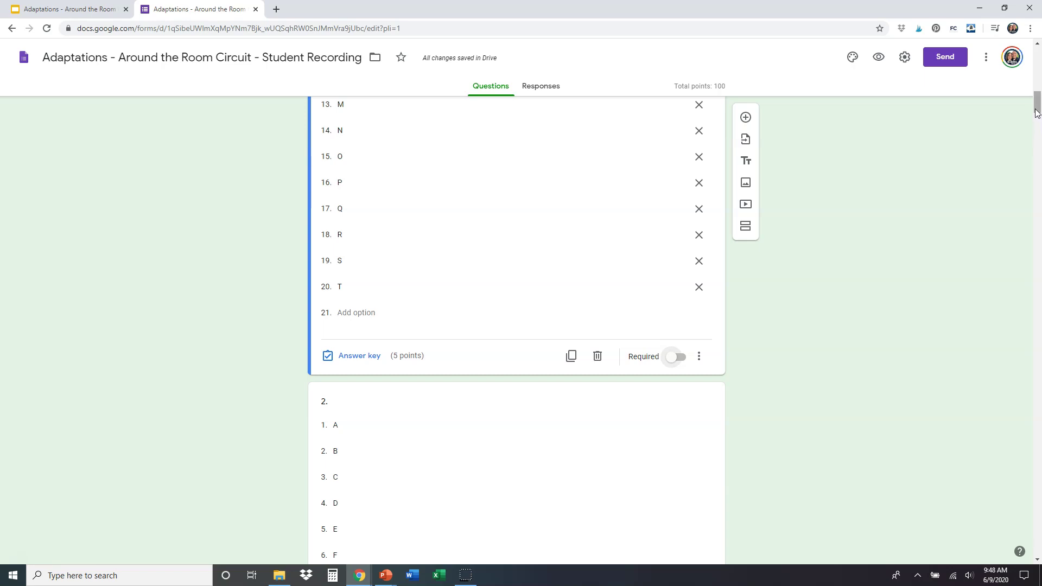
- Examine question 1's dropdown choices and marked answer, the recording sheet image, and the student information fields
{"action": "left_click_drag", "start_coordinate": [1038, 113], "coordinate": [1037, 91]}
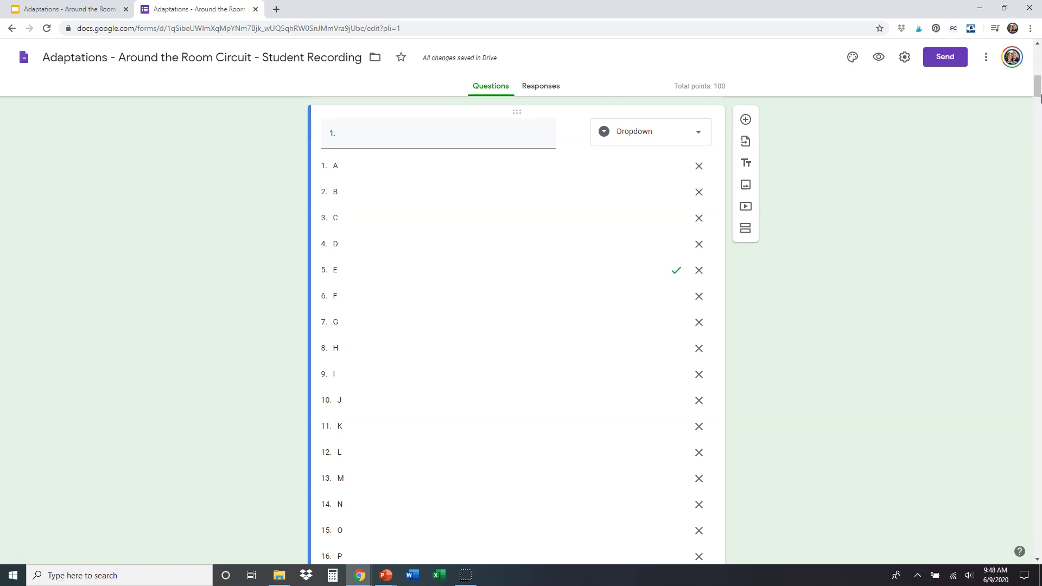
{"action": "scroll", "coordinate": [1037, 130], "scroll_direction": "down", "scroll_amount": 6}
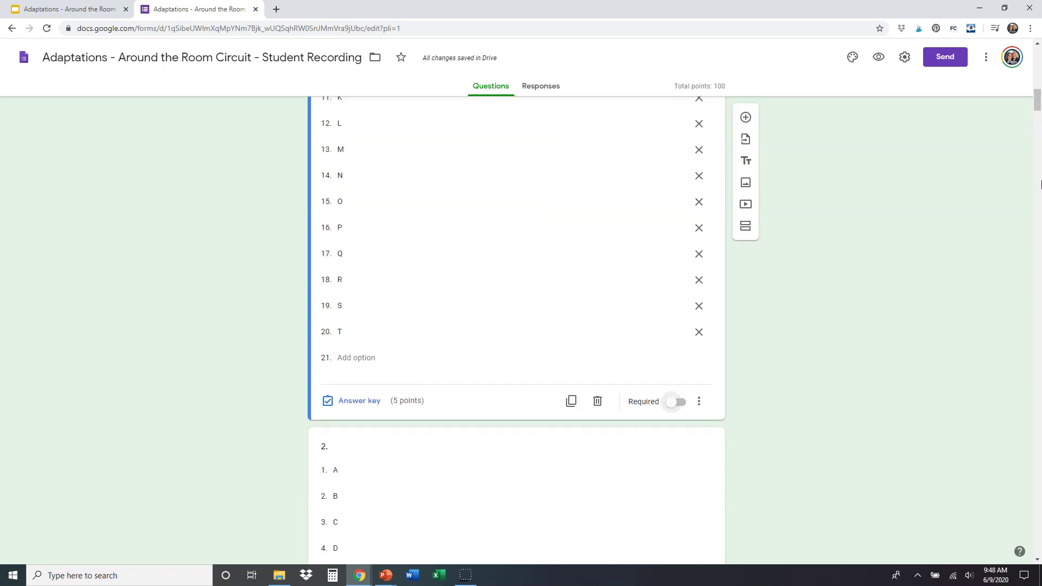
{"action": "left_click_drag", "start_coordinate": [1037, 103], "coordinate": [1037, 70]}
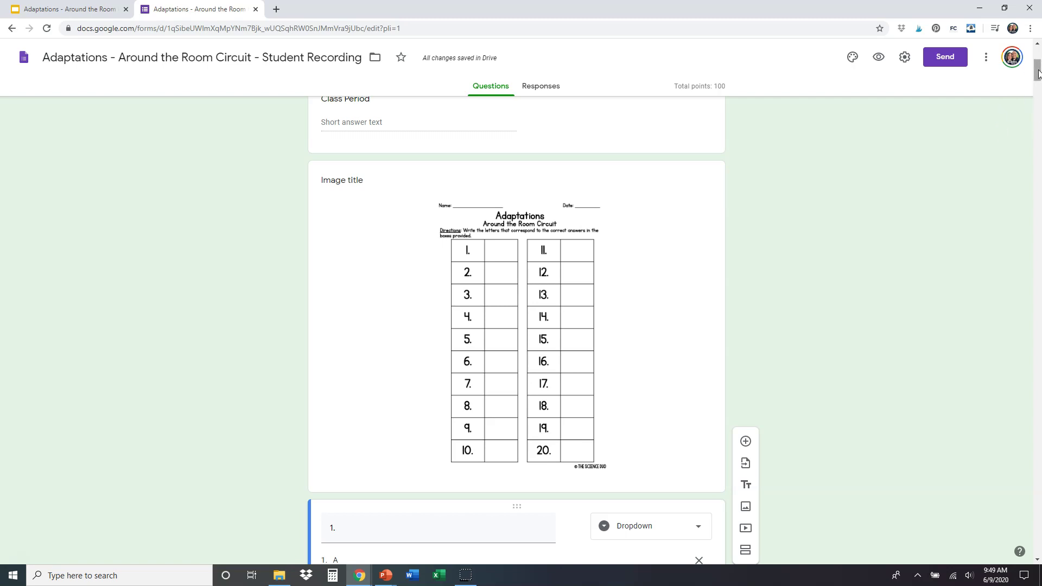
{"action": "left_click_drag", "start_coordinate": [1037, 79], "coordinate": [1037, 60]}
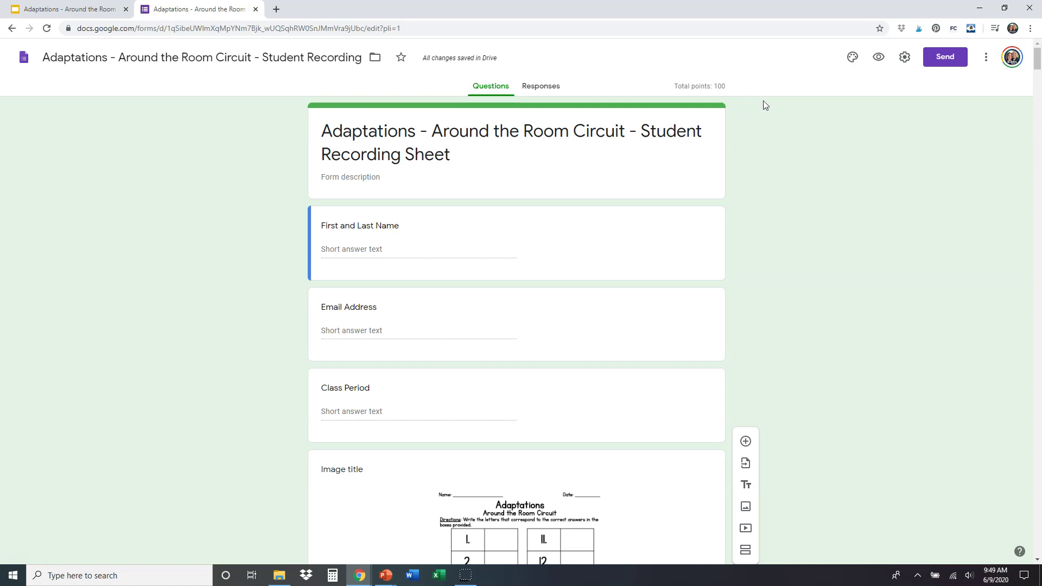
- Generate a shortened shareable link for the form in the Send form dialog, then close the dialog
{"action": "left_click", "coordinate": [945, 62]}
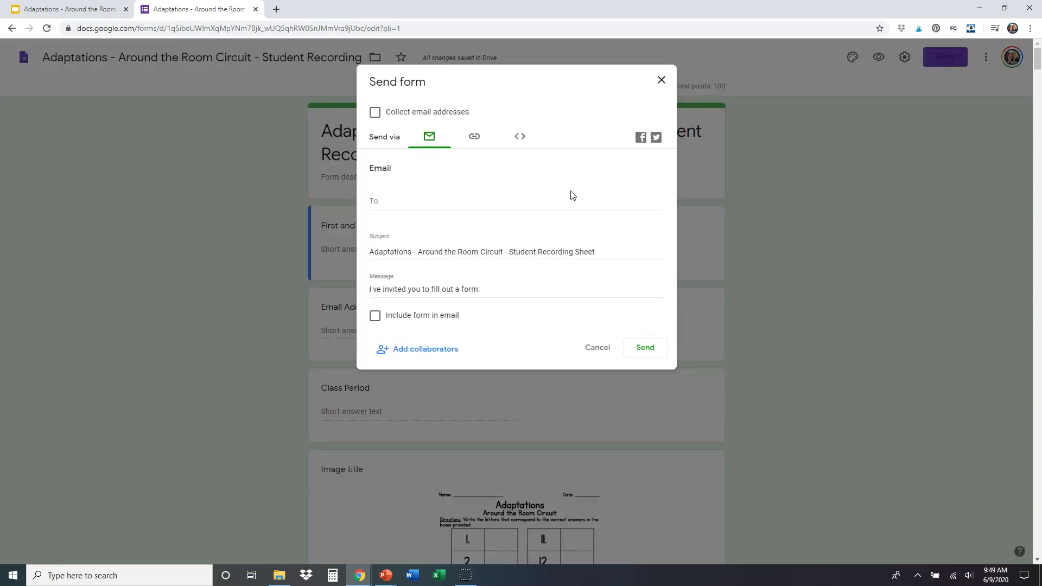
{"action": "left_click", "coordinate": [475, 139]}
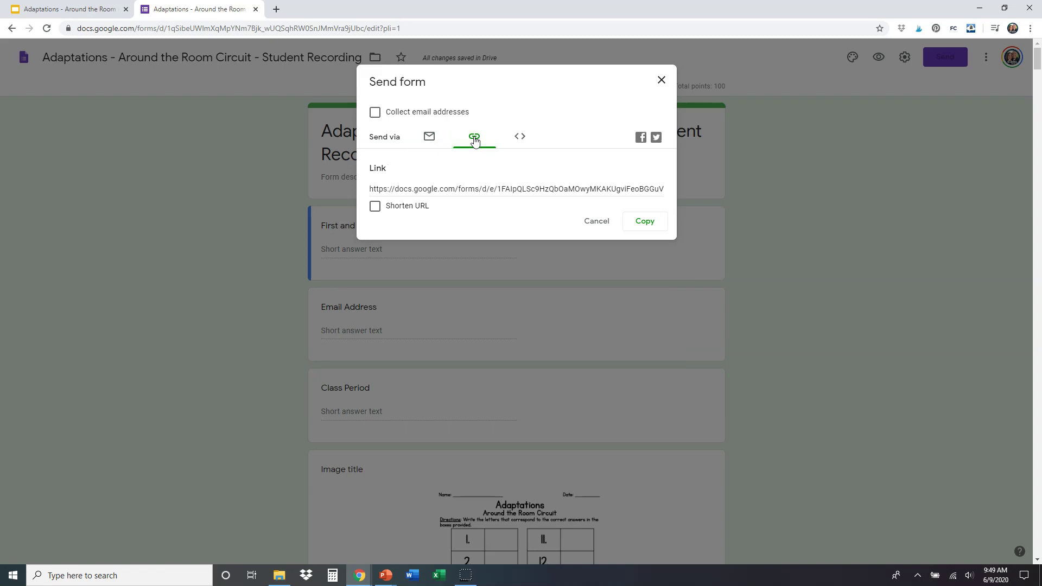
{"action": "left_click", "coordinate": [475, 188]}
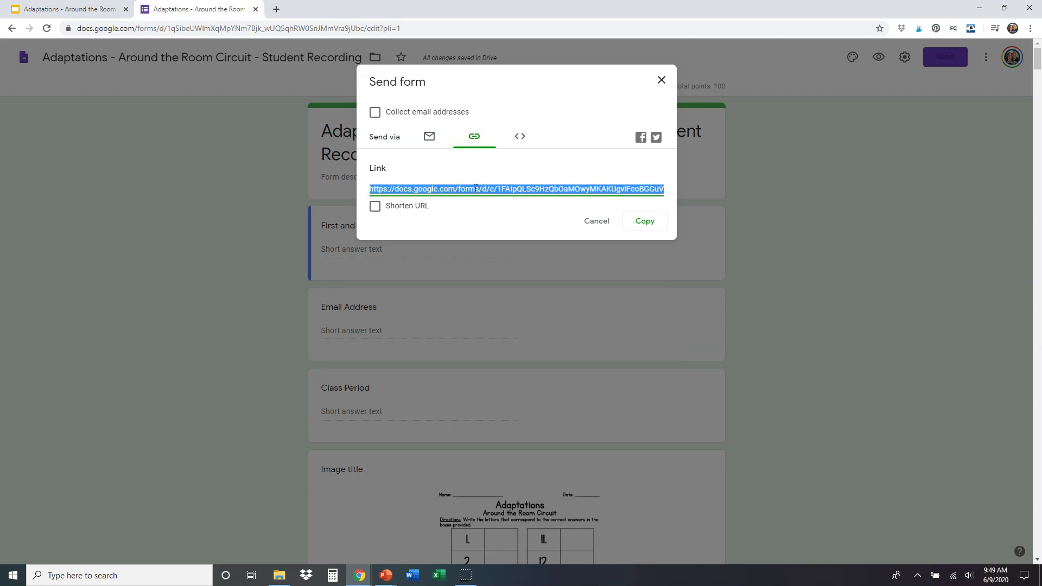
{"action": "left_click", "coordinate": [374, 208]}
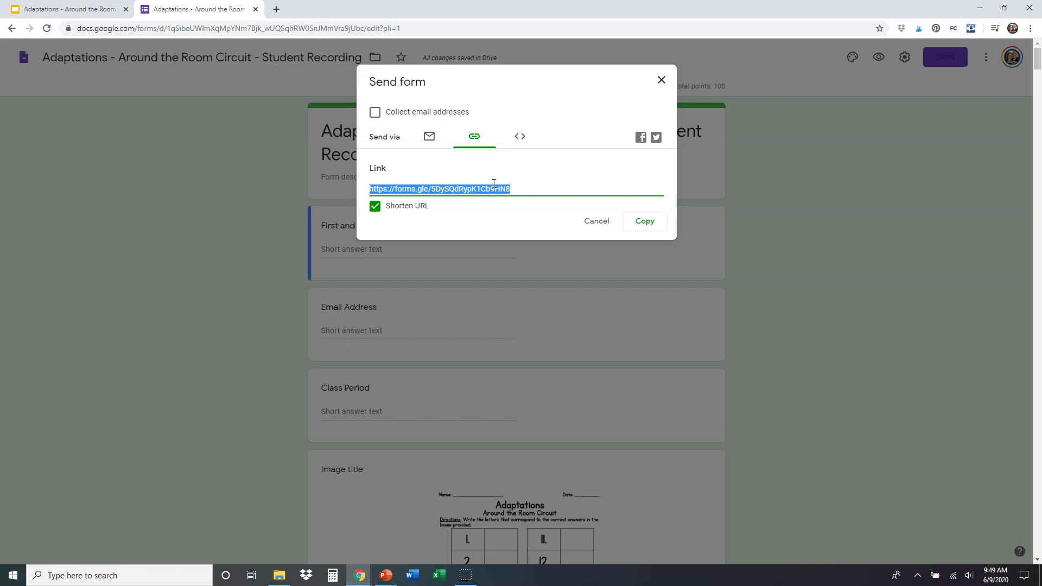
{"action": "left_click", "coordinate": [595, 224]}
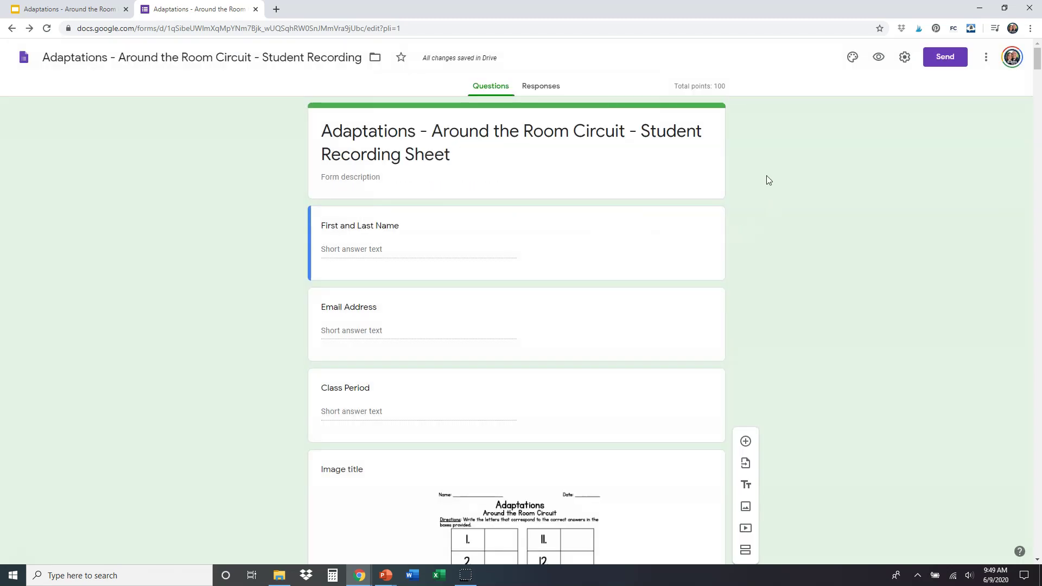
- Preview the form as students see it, looking through the recording sheet image and the first dropdown questions
{"action": "left_click", "coordinate": [878, 58]}
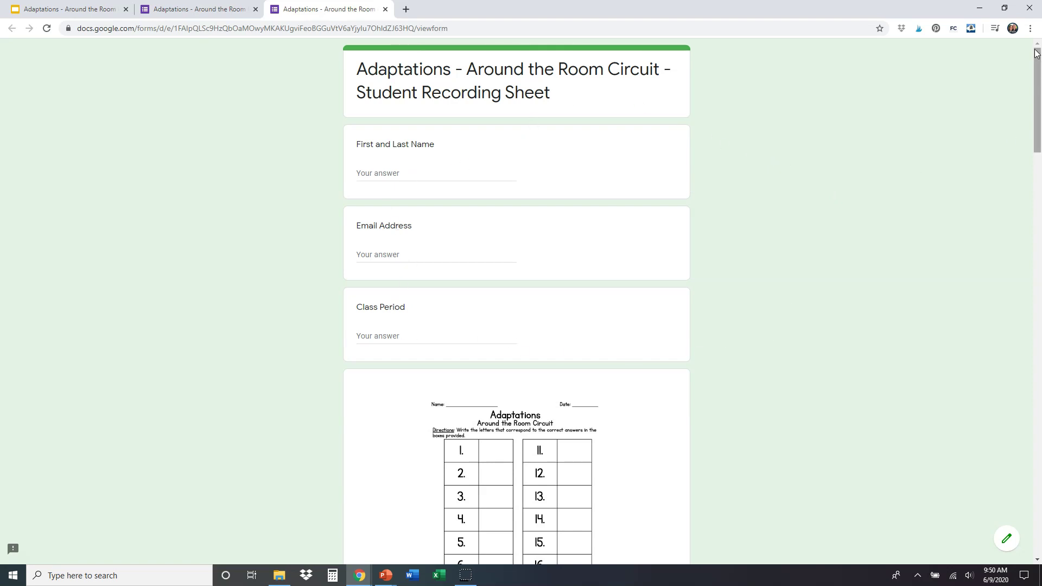
{"action": "scroll", "coordinate": [1036, 53], "scroll_direction": "down", "scroll_amount": 4}
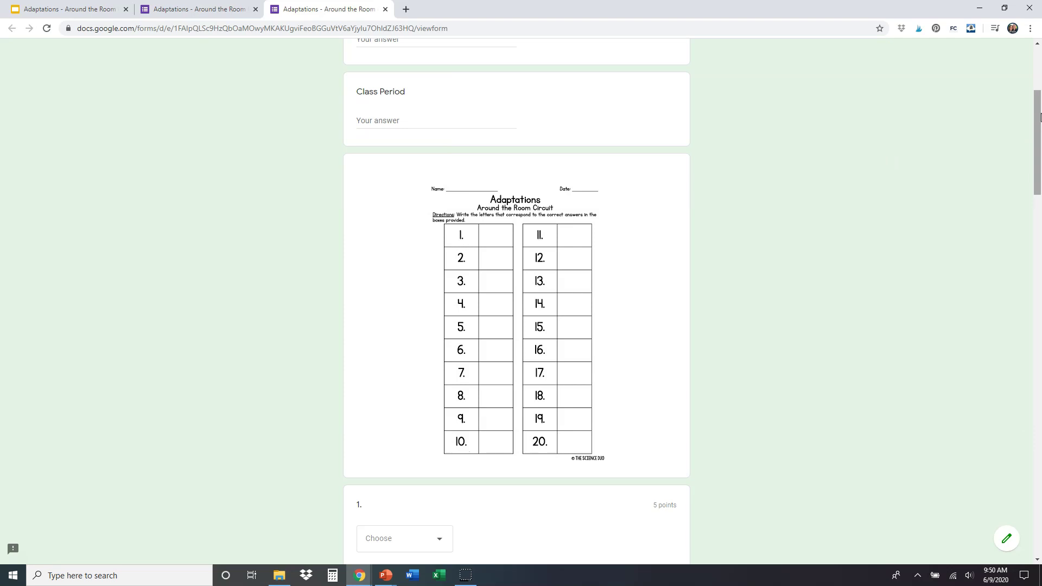
{"action": "left_click_drag", "start_coordinate": [1037, 115], "coordinate": [1038, 165]}
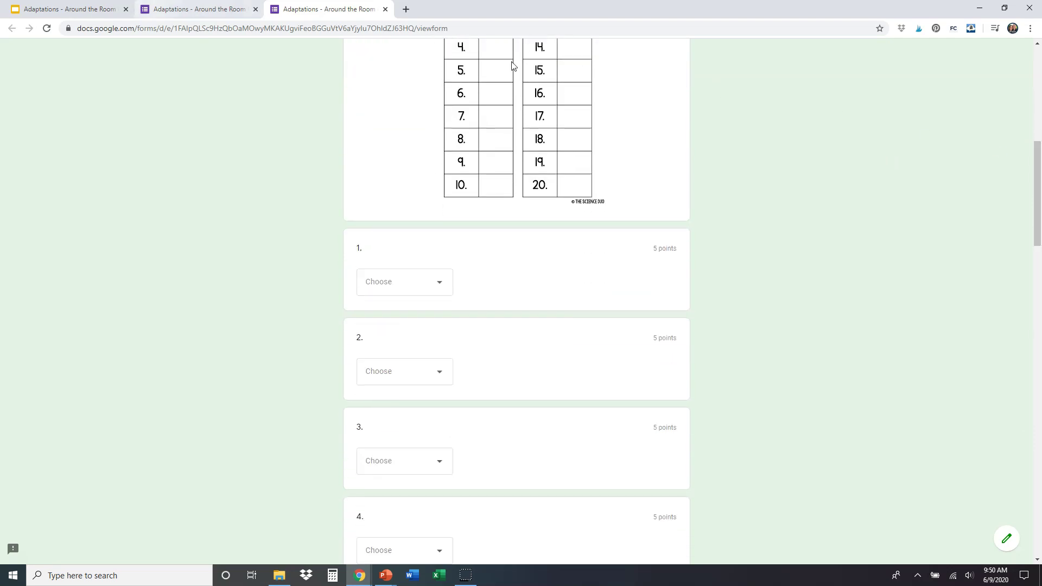
- Move the Google Slides presentation into its own browser window and narrow it to about half the screen width
{"action": "left_click", "coordinate": [60, 10]}
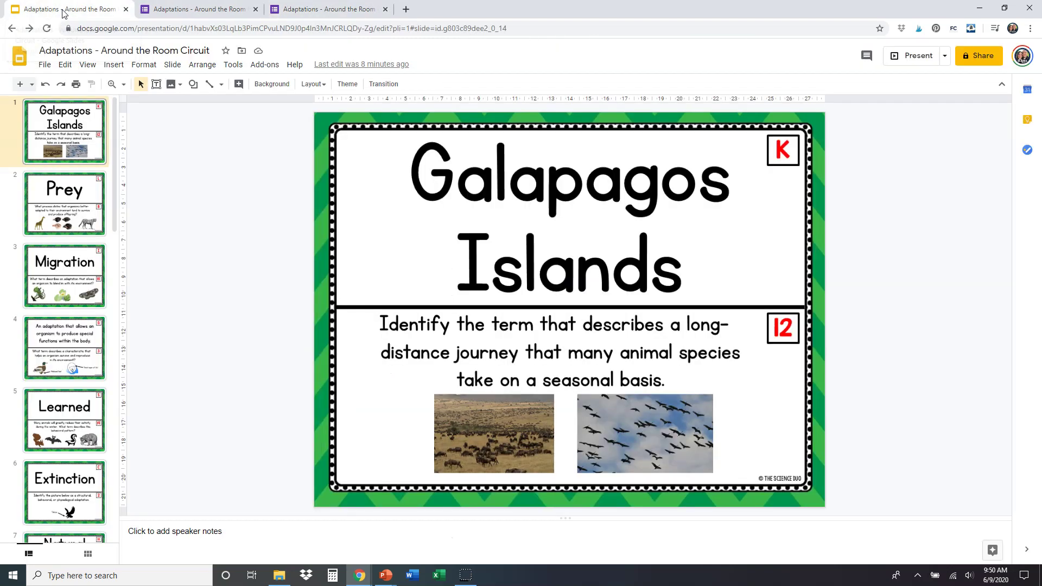
{"action": "left_click_drag", "start_coordinate": [60, 13], "coordinate": [73, 33]}
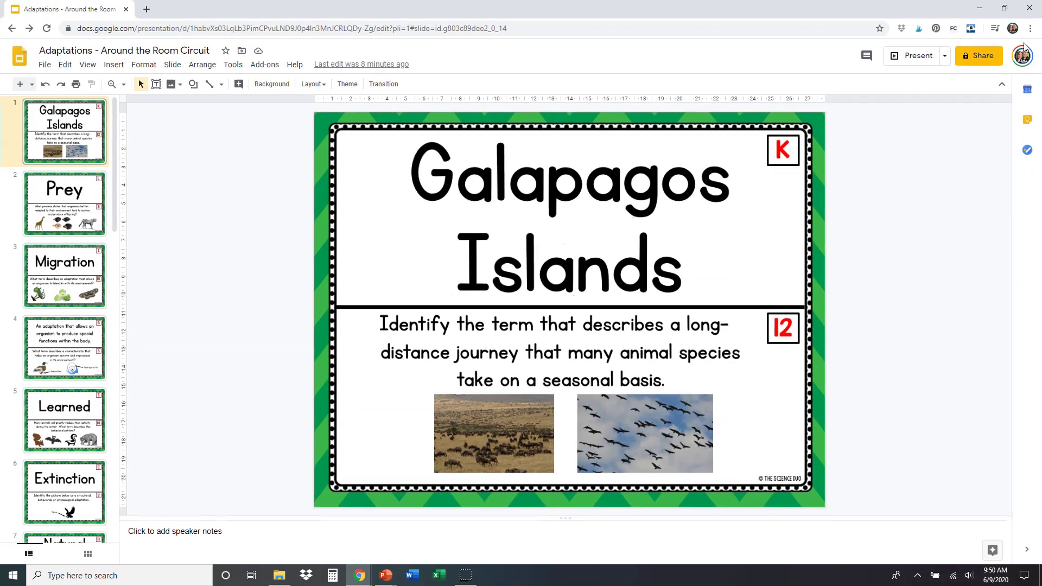
{"action": "left_click", "coordinate": [1009, 8]}
{"action": "left_click_drag", "start_coordinate": [885, 46], "coordinate": [860, 41]}
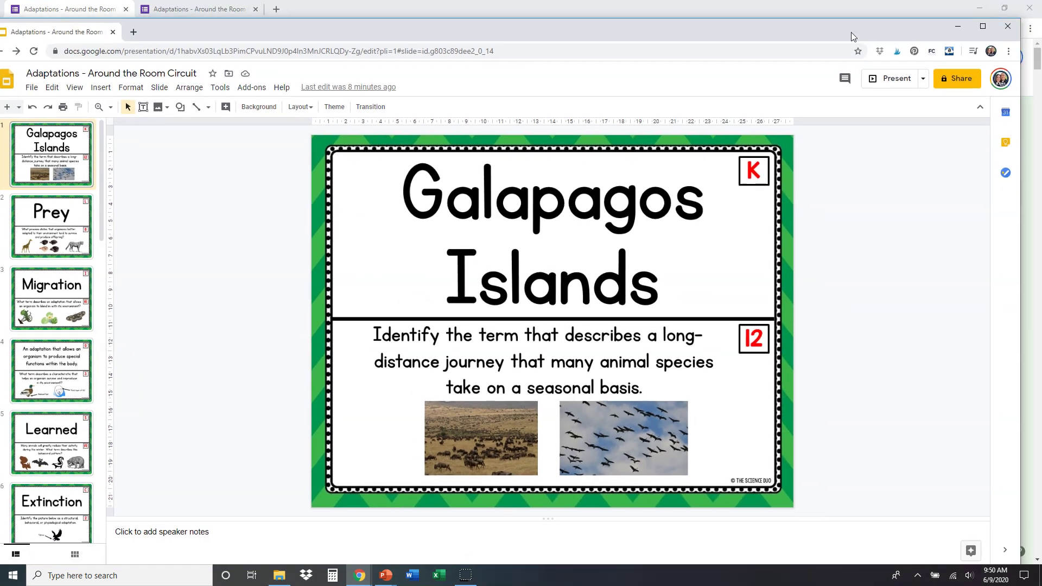
{"action": "left_click_drag", "start_coordinate": [1020, 138], "coordinate": [519, 157]}
- Move the form preview into its own browser window, narrow it to about half the screen, and place it on the right side
{"action": "left_click", "coordinate": [197, 14]}
{"action": "left_click_drag", "start_coordinate": [197, 13], "coordinate": [245, 42]}
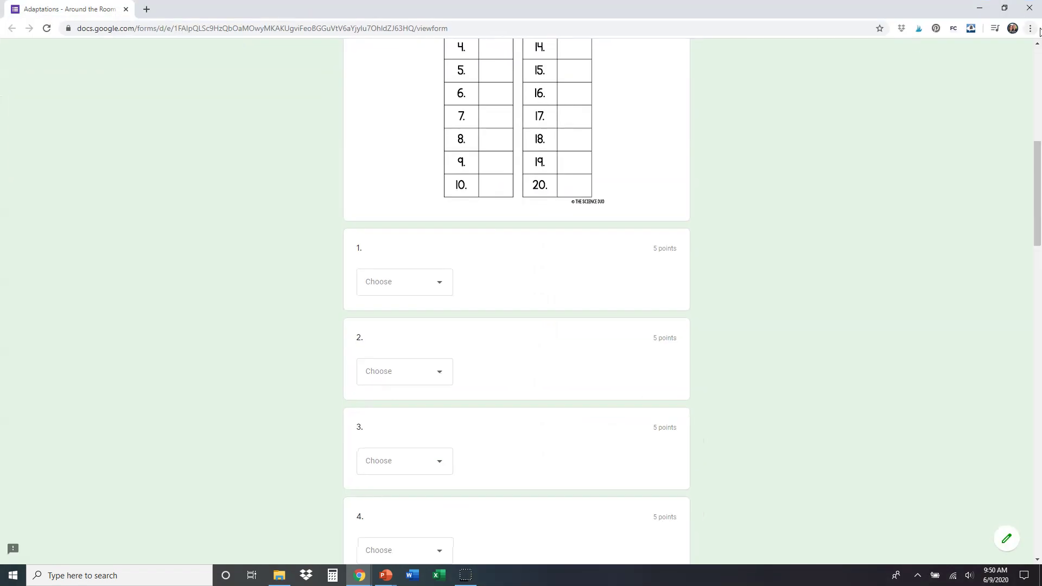
{"action": "left_click", "coordinate": [1005, 7]}
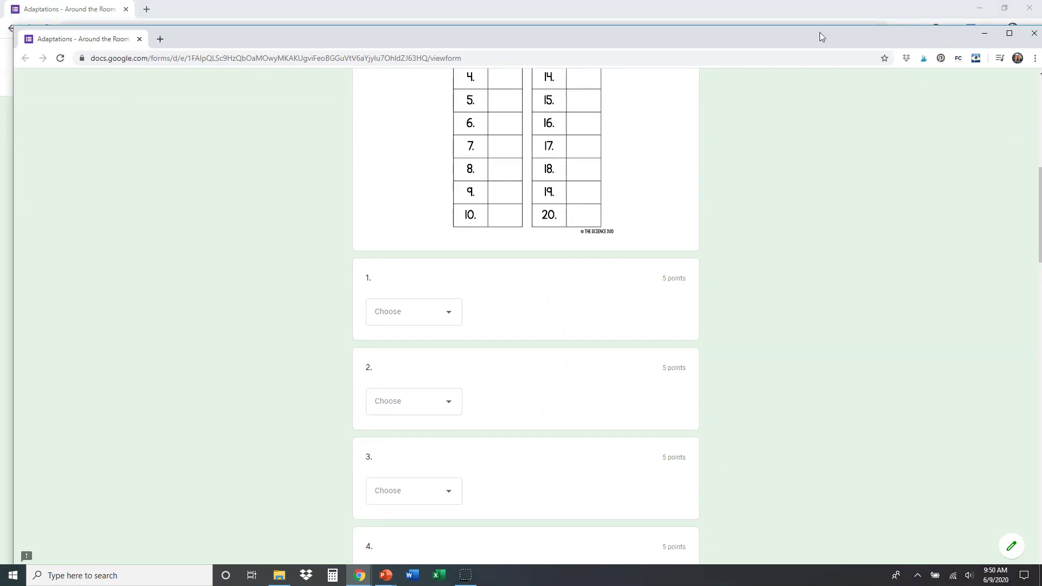
{"action": "left_click_drag", "start_coordinate": [822, 37], "coordinate": [765, 38]}
{"action": "left_click_drag", "start_coordinate": [991, 156], "coordinate": [548, 157]}
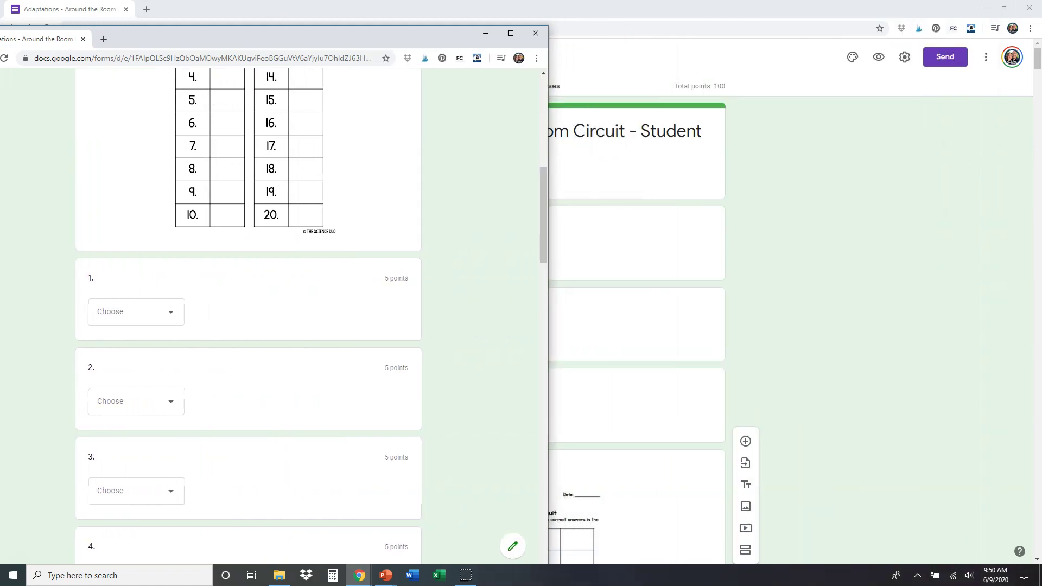
{"action": "left_click_drag", "start_coordinate": [237, 38], "coordinate": [729, 15]}
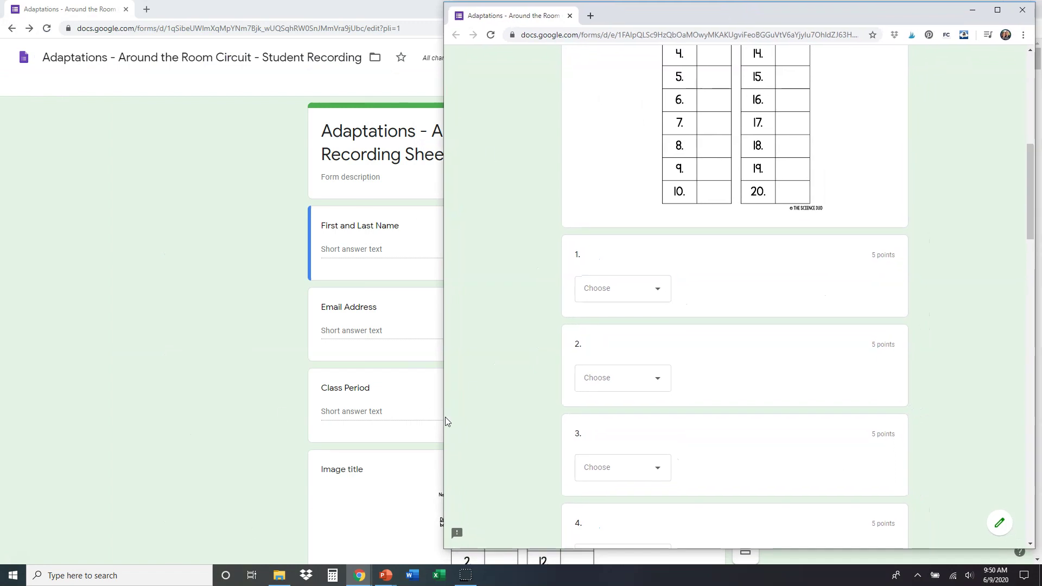
- Bring the Google Slides window to the front and fit it on the left half of the screen beside a narrowed form preview
{"action": "mouse_move", "coordinate": [349, 580]}
{"action": "left_click", "coordinate": [440, 523]}
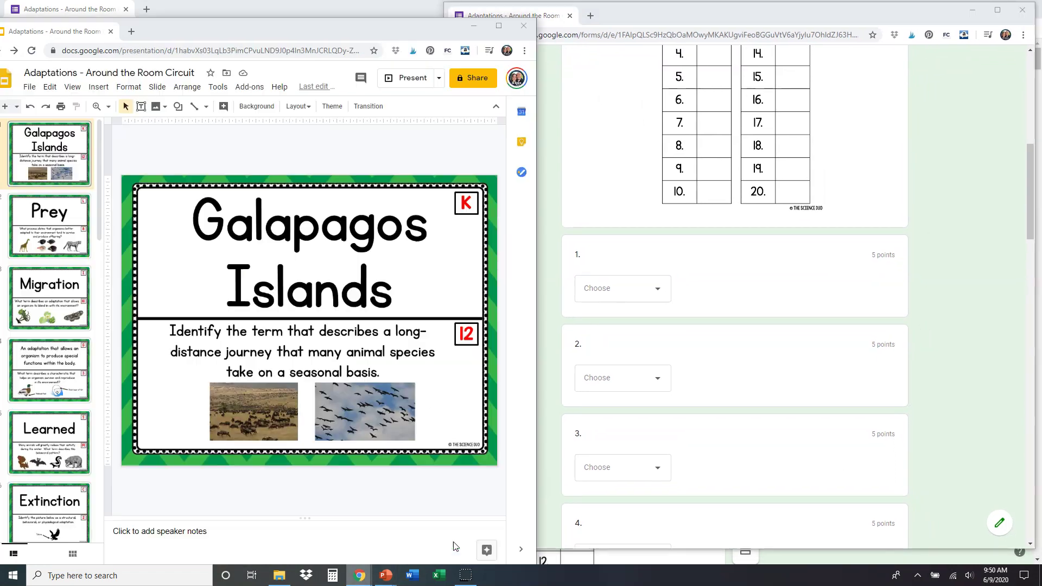
{"action": "left_click", "coordinate": [630, 17]}
{"action": "left_click_drag", "start_coordinate": [444, 112], "coordinate": [543, 116]}
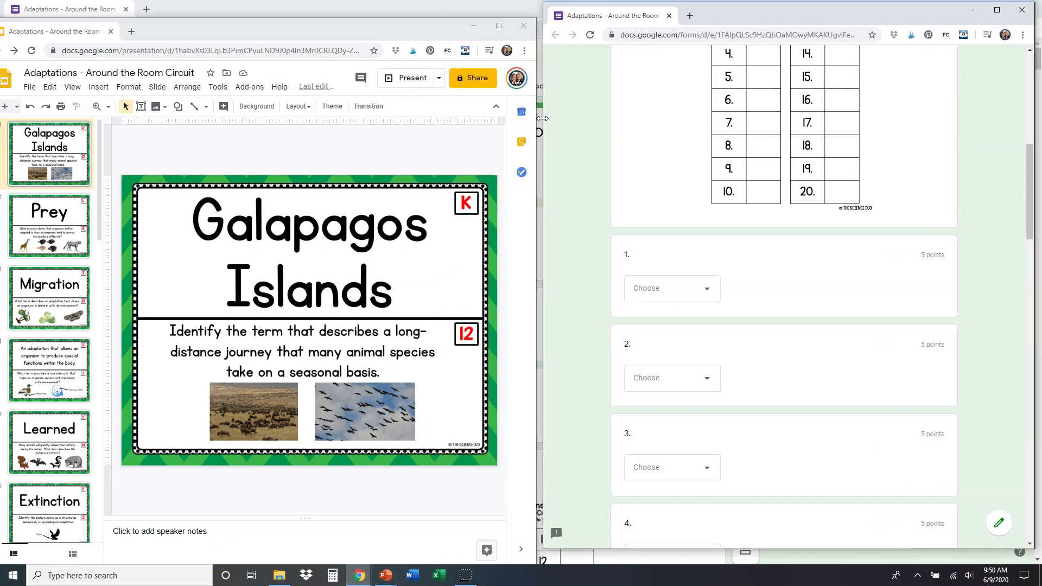
{"action": "left_click_drag", "start_coordinate": [380, 35], "coordinate": [400, 21]}
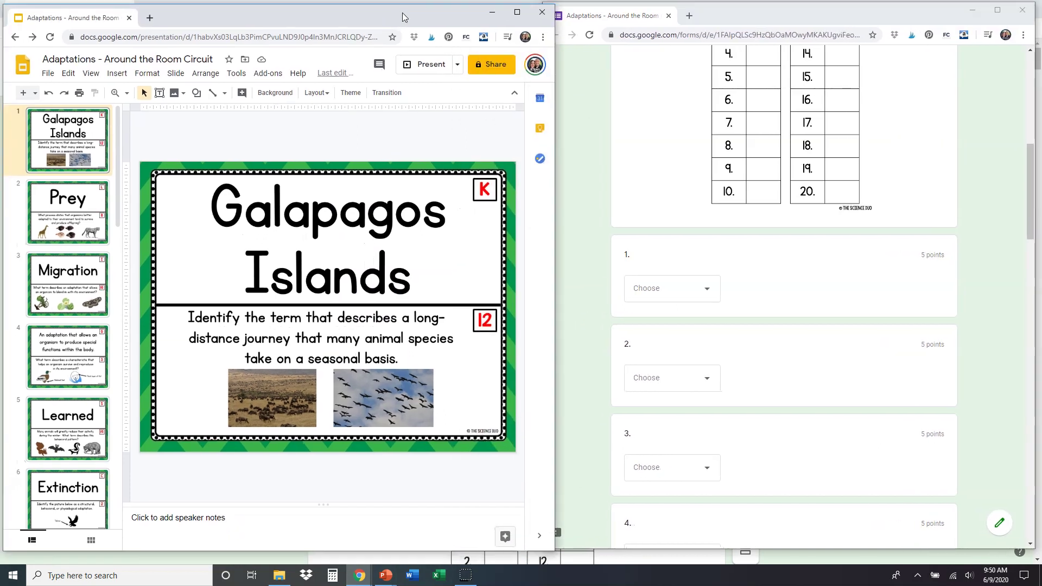
- Resize the form preview window to about half the screen and place it on the right beside the restored Google Slides window
{"action": "left_click_drag", "start_coordinate": [626, 15], "coordinate": [614, 46]}
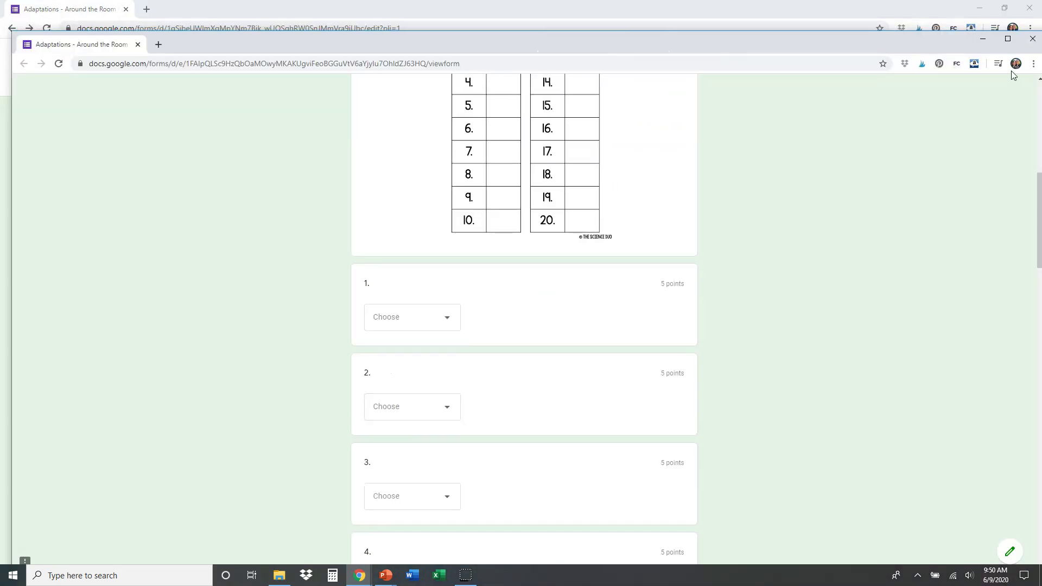
{"action": "left_click_drag", "start_coordinate": [1026, 118], "coordinate": [466, 120]}
{"action": "left_click_drag", "start_coordinate": [288, 38], "coordinate": [787, 18]}
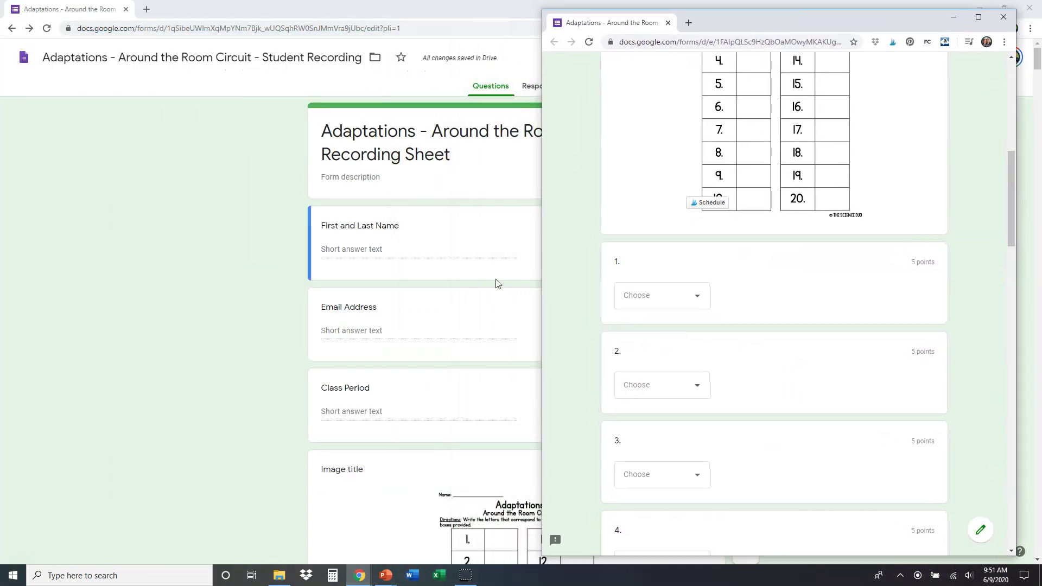
{"action": "mouse_move", "coordinate": [359, 574]}
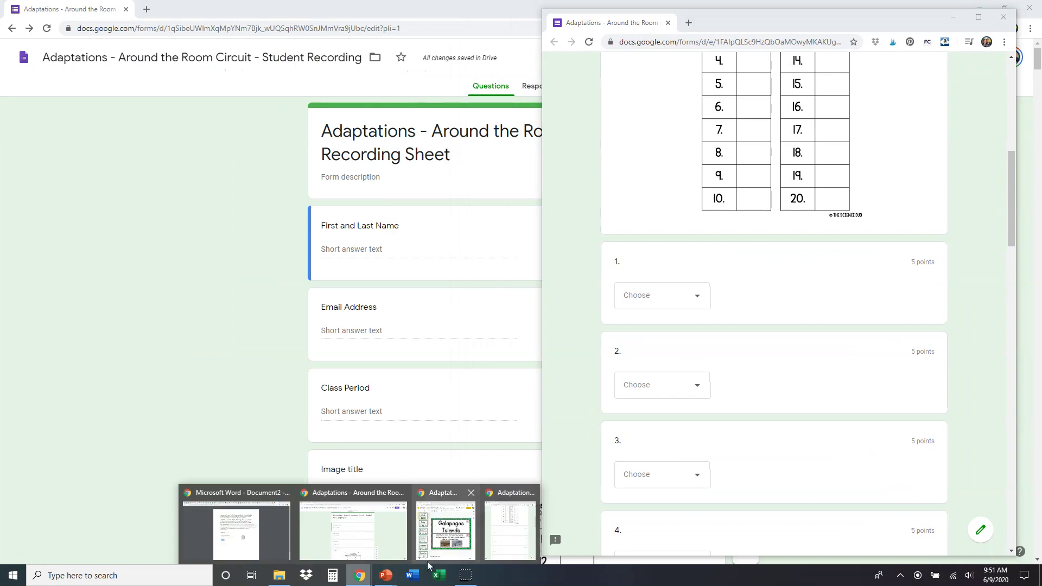
{"action": "left_click", "coordinate": [450, 535]}
{"action": "left_click_drag", "start_coordinate": [721, 26], "coordinate": [739, 21]}
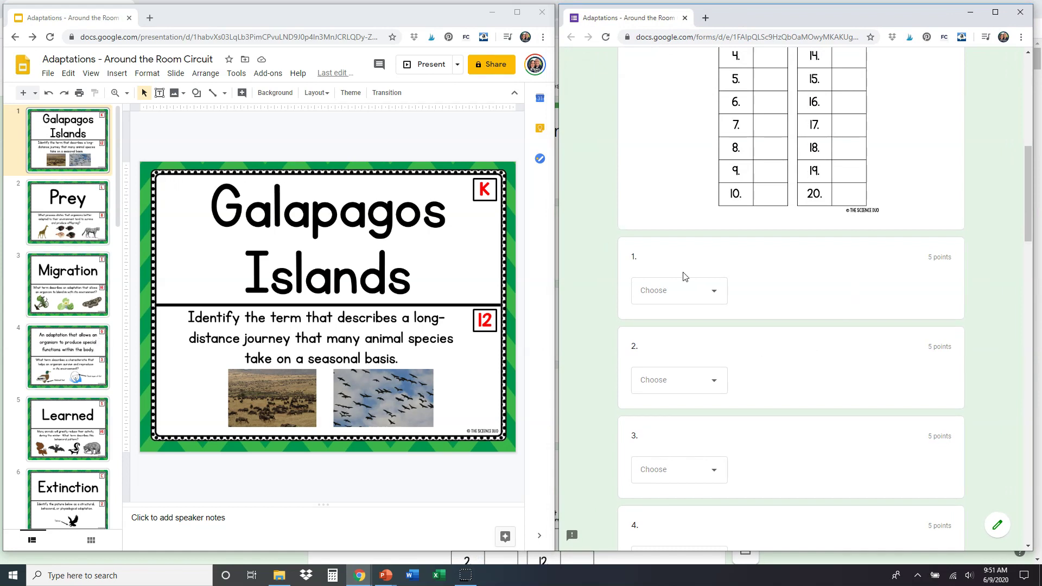
- View the answer letters offered in question 1 of the form preview without choosing one
{"action": "left_click", "coordinate": [712, 296]}
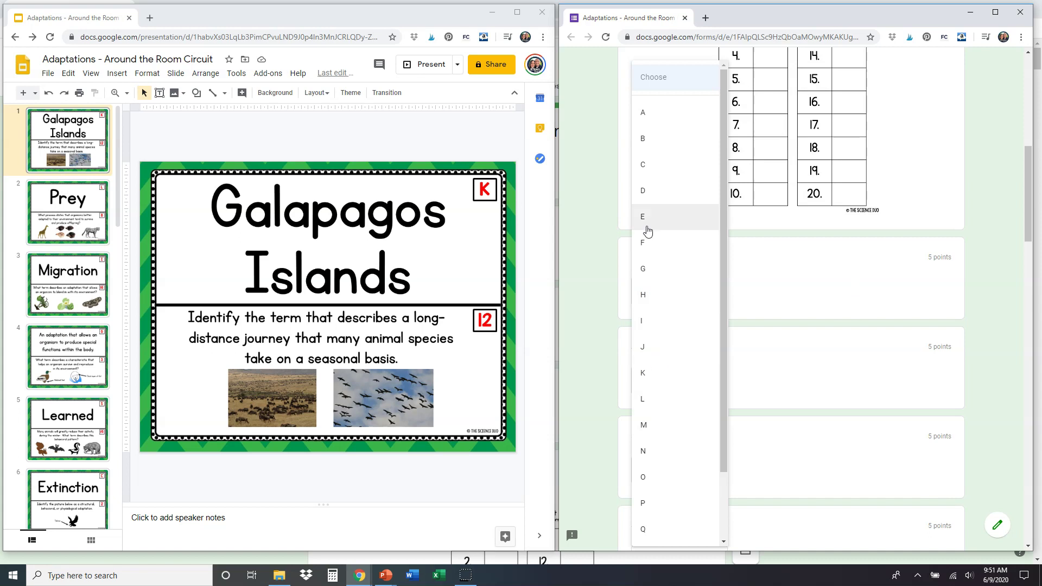
{"action": "left_click", "coordinate": [789, 293]}
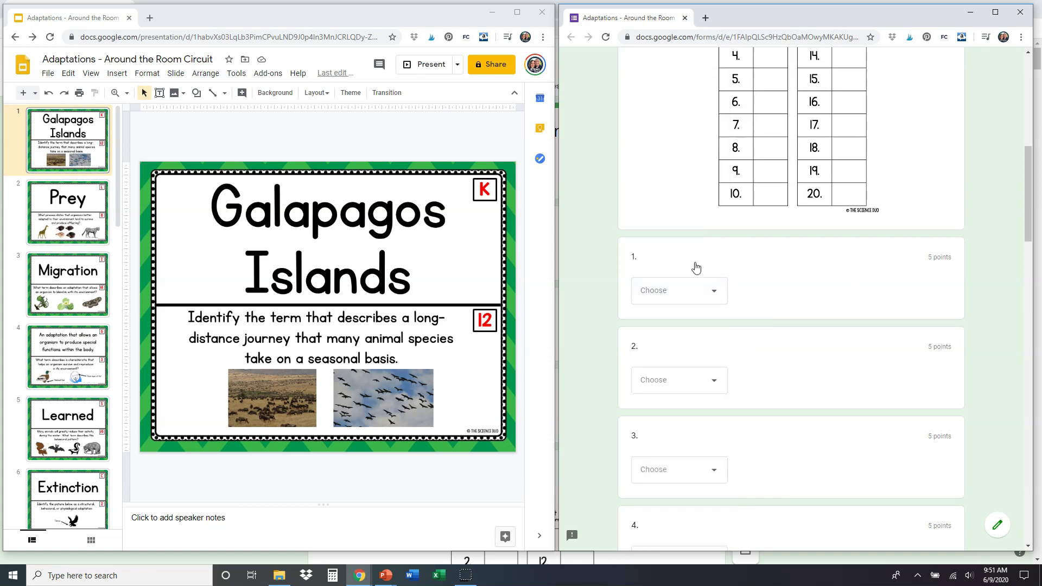